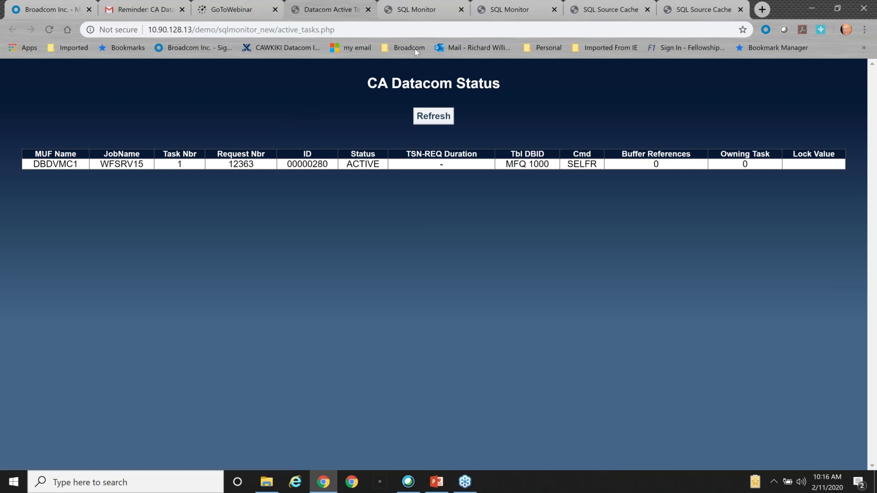
# - Open the SQL Monitor page and examine the LUW summaries and query step statistics for jobs WFSRV15 and WFT239
pyautogui.click(425, 9)
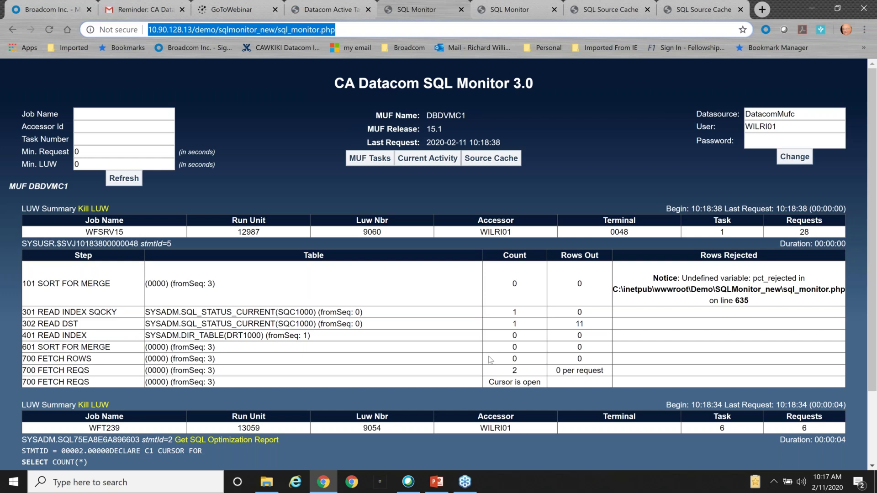
pyautogui.scroll(-1, 488, 357)
pyautogui.scroll(-2, 488, 359)
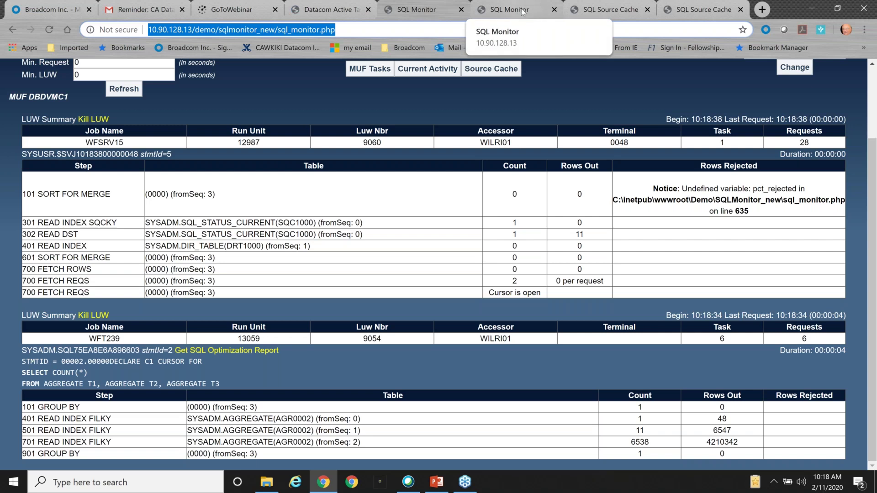
# - Check the second SQL Monitor page and close it as a duplicate of the first one
pyautogui.press('Return')
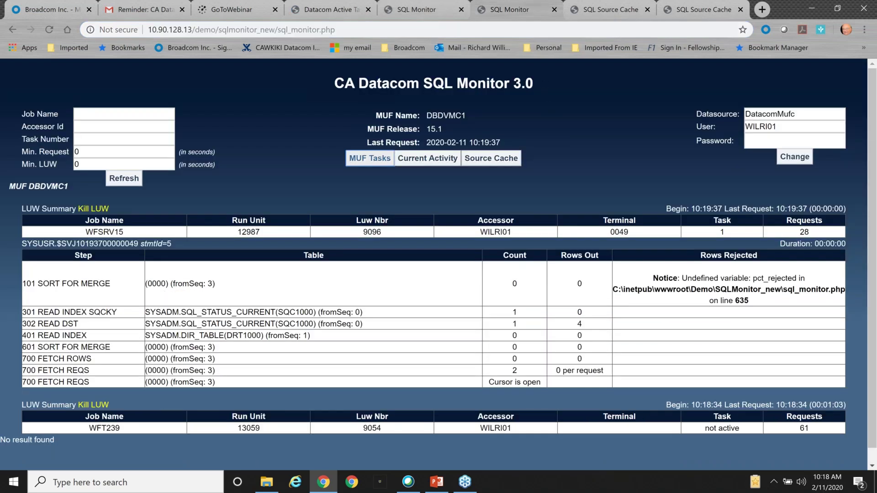
pyautogui.click(442, 7)
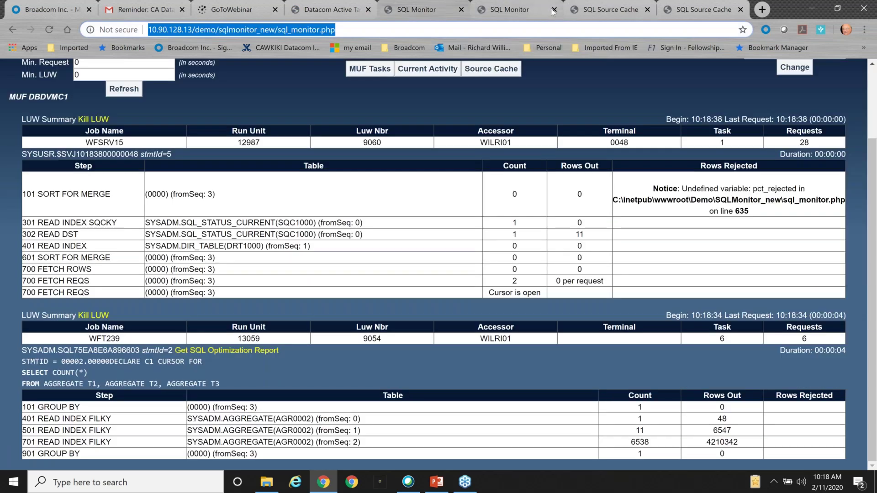
pyautogui.click(554, 9)
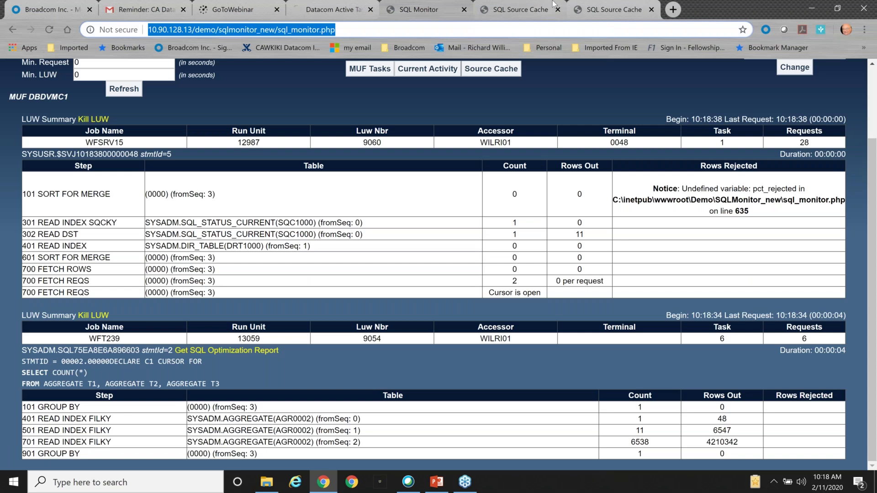
# - Check which queries the two open SQL Source Cache detail pages cover
pyautogui.click(524, 10)
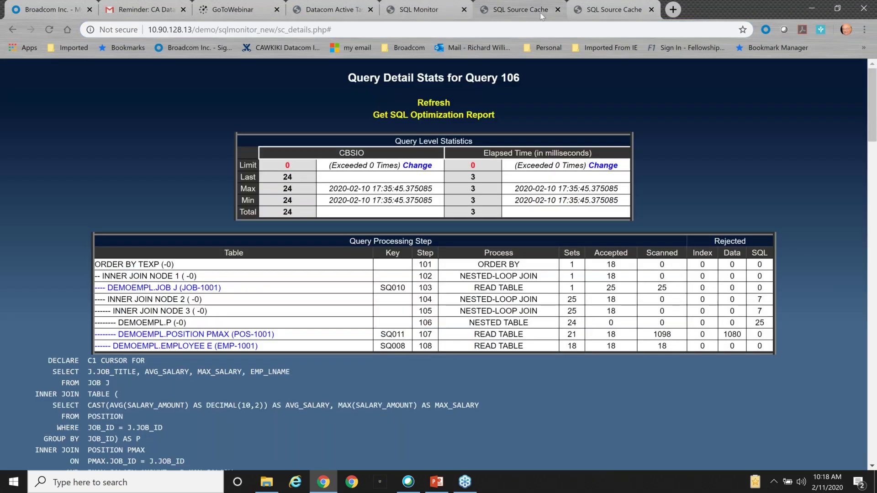
pyautogui.click(608, 10)
pyautogui.click(515, 10)
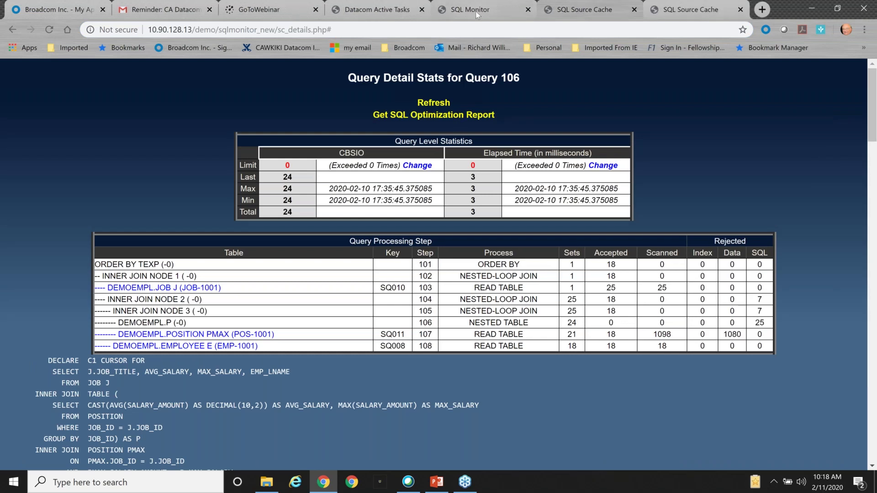
# - Open the Source Cache from the SQL Monitor and examine the Cache Overview, Query Summary Stats and Filter Factor explanation
pyautogui.click(475, 12)
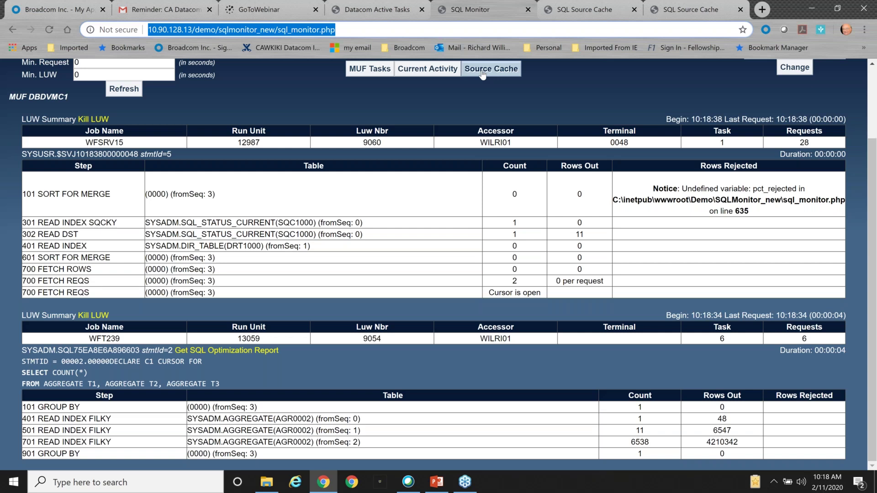
pyautogui.click(483, 73)
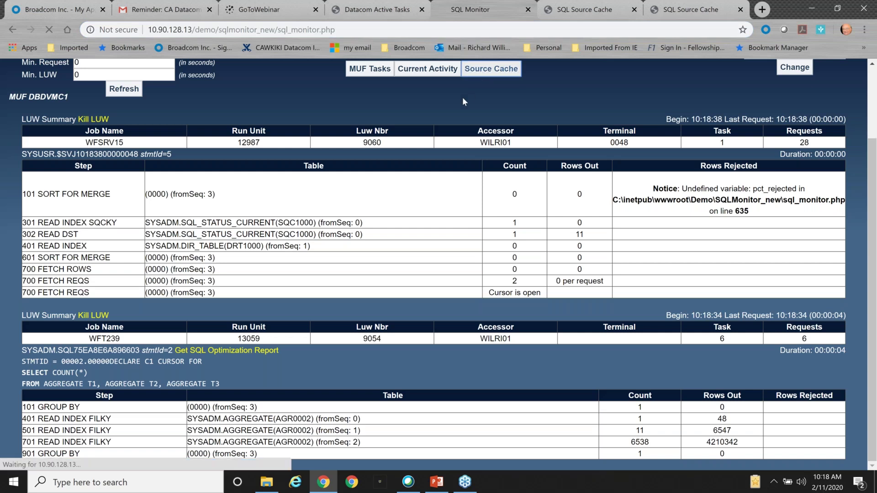
pyautogui.scroll(-1, 475, 227)
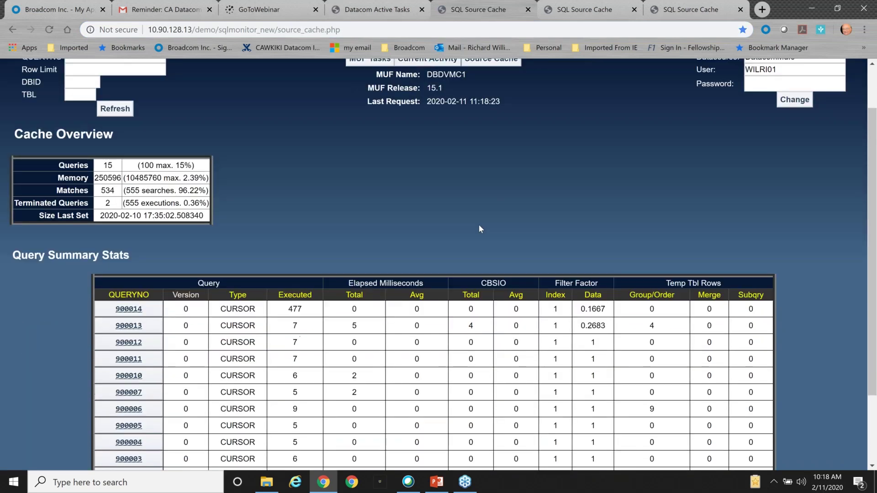
pyautogui.scroll(1, 479, 228)
pyautogui.scroll(-2, 479, 229)
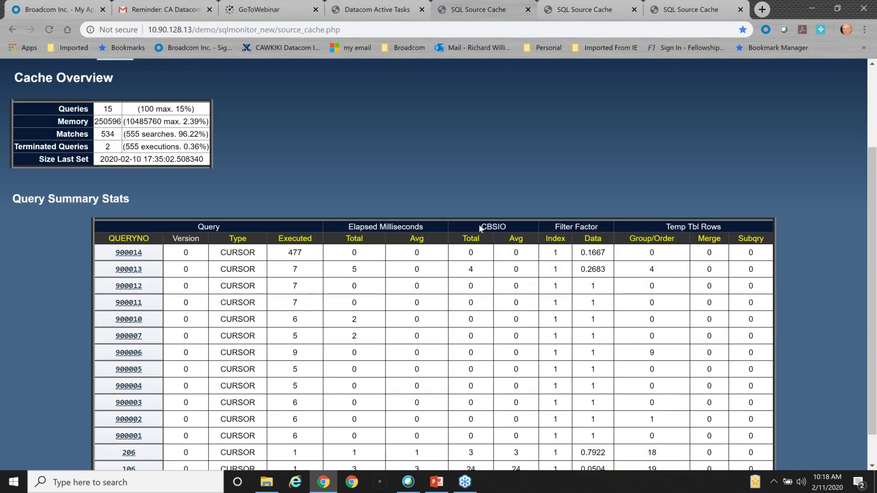
pyautogui.scroll(-1, 479, 223)
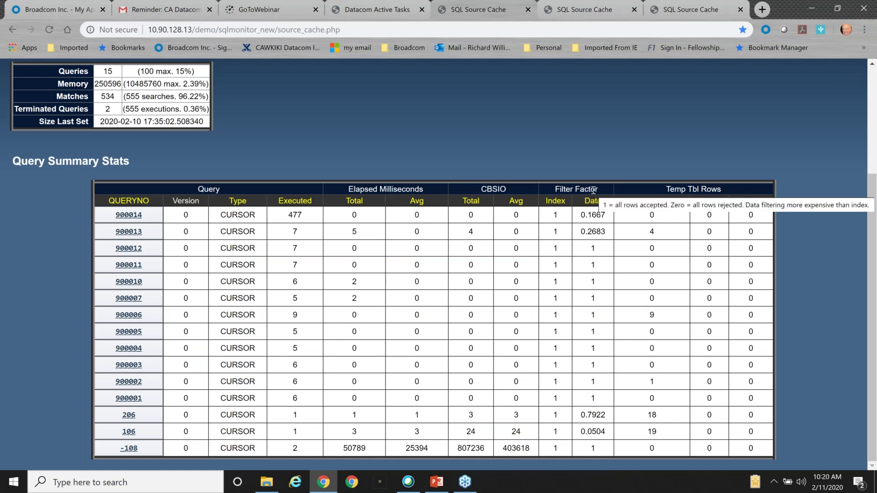
pyautogui.moveTo(599, 186)
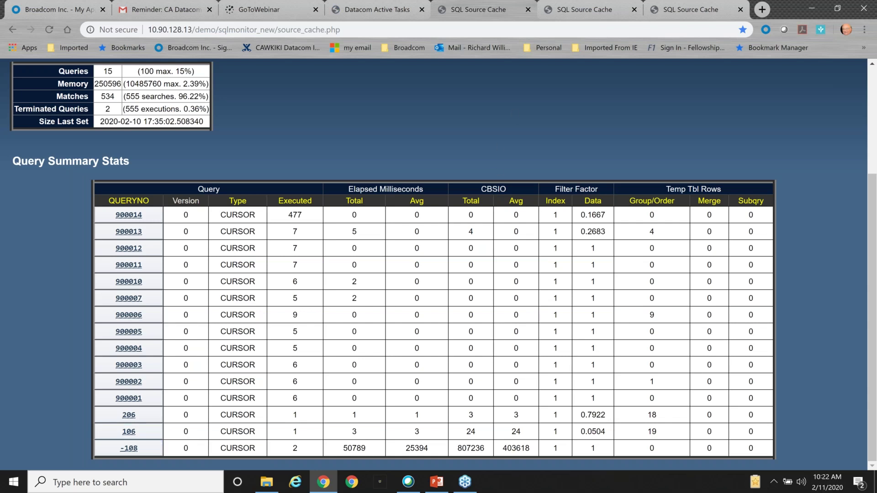
# - Examine the detail stats of Query 106, highlighting its nested TABLE subquery and join columns and checking the rejected-row columns
pyautogui.click(574, 11)
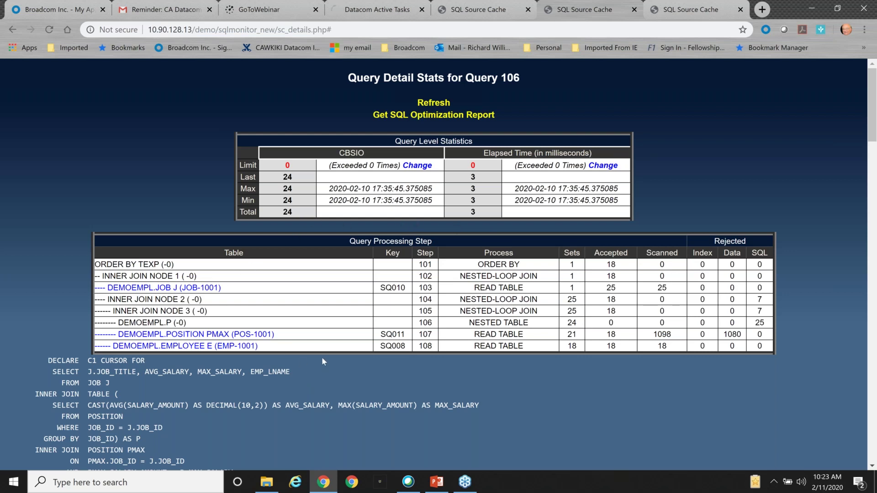
pyautogui.scroll(-2, 321, 356)
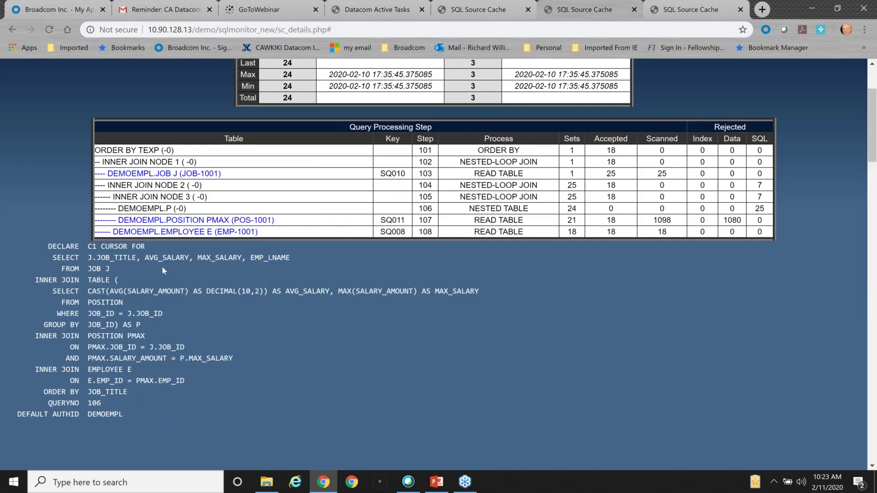
pyautogui.press('XF86AudioRaiseVolume')
pyautogui.moveTo(88, 280); pyautogui.dragTo(161, 323)
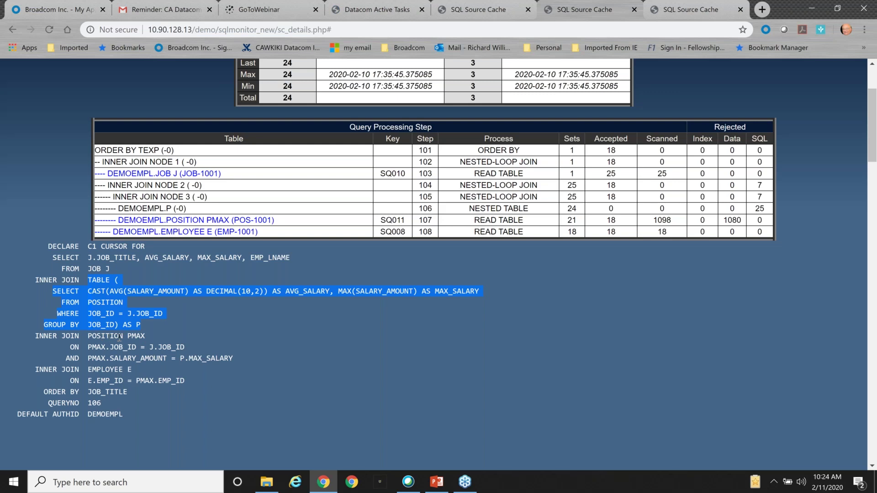
pyautogui.doubleClick(135, 337)
pyautogui.doubleClick(159, 381)
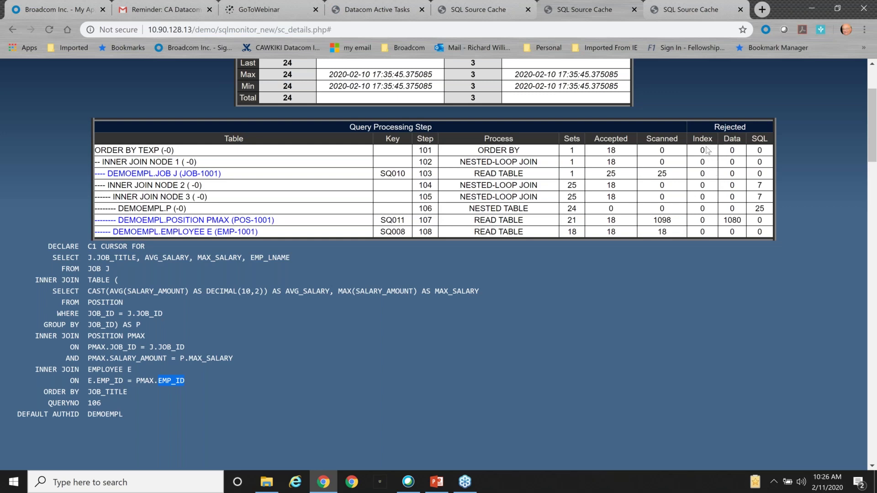
pyautogui.moveTo(757, 142)
pyautogui.scroll(-2, 502, 324)
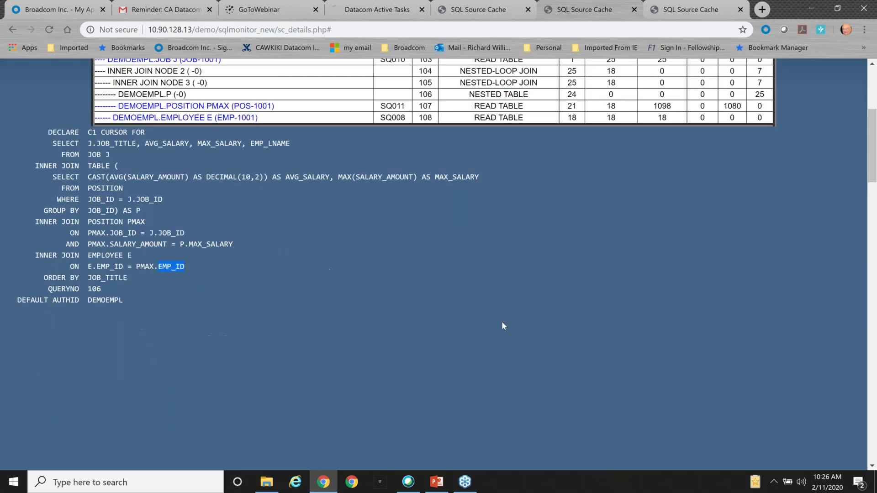
# - Get the SQL Optimization Report for Query 106 and highlight the JOB_ID column of key SQ028 in its key definitions
pyautogui.scroll(4, 501, 322)
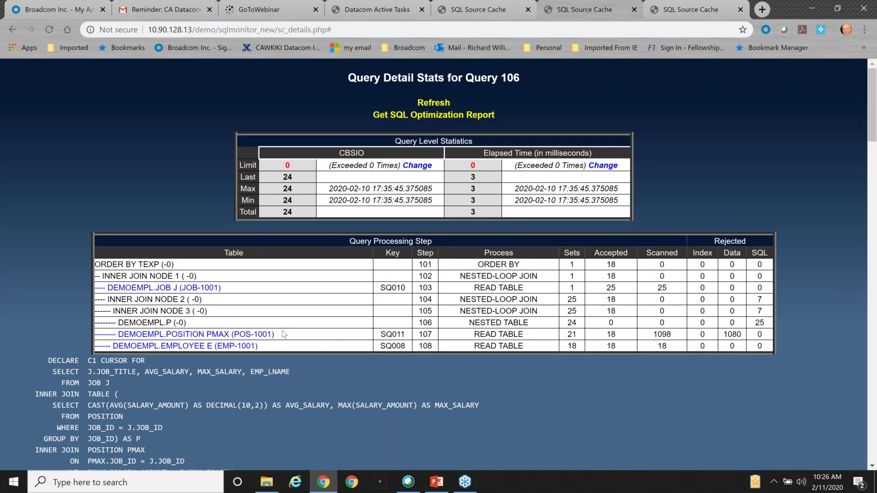
pyautogui.scroll(-10, 621, 379)
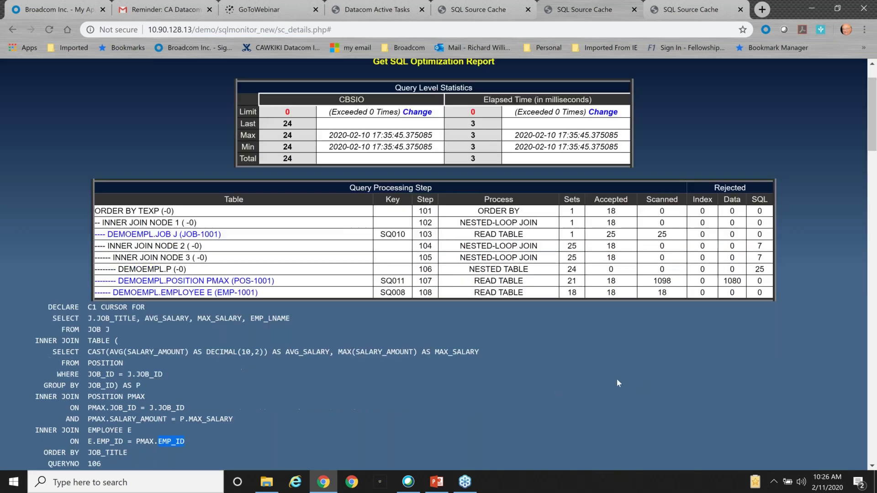
pyautogui.scroll(-1, 612, 381)
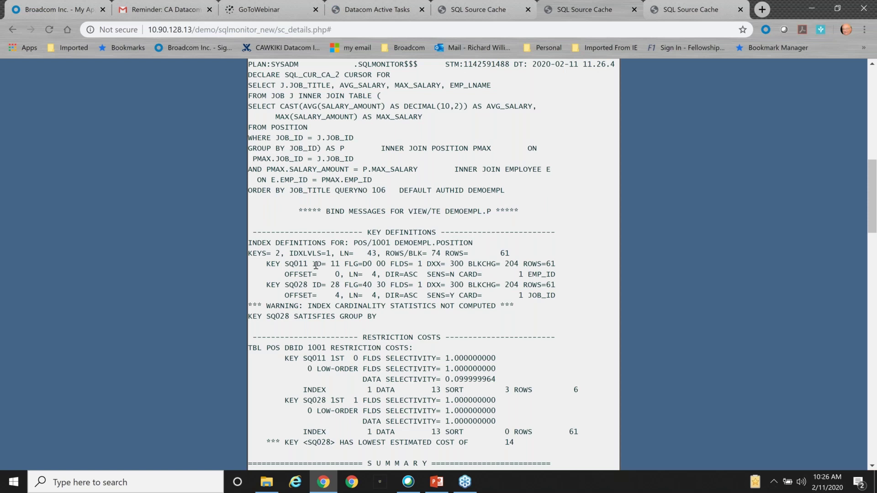
pyautogui.moveTo(532, 274); pyautogui.dragTo(560, 296)
pyautogui.scroll(3, 140, 93)
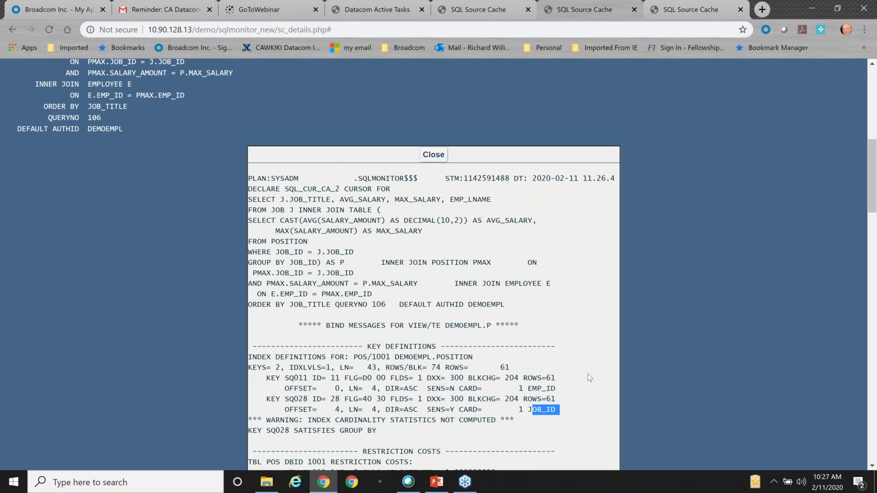
pyautogui.scroll(8, 589, 363)
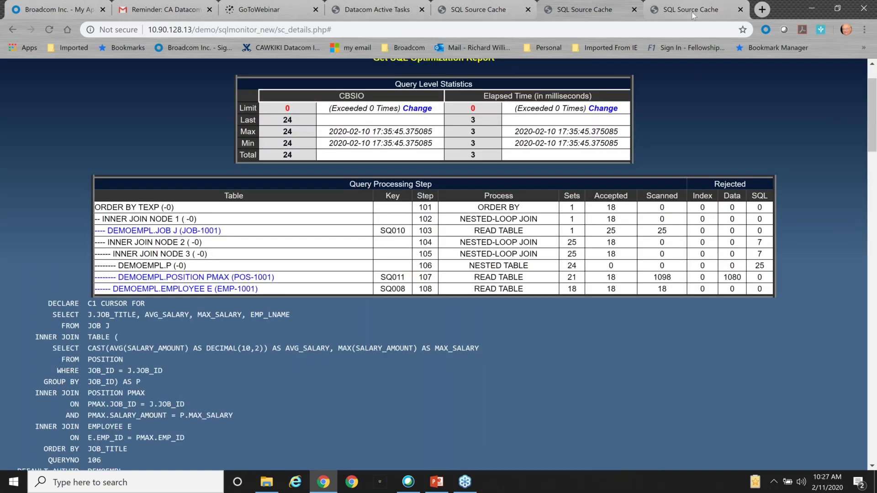
# - Open the detail stats of Query 206 and read the explanations of CBSIO and Elapsed Time
pyautogui.click(594, 9)
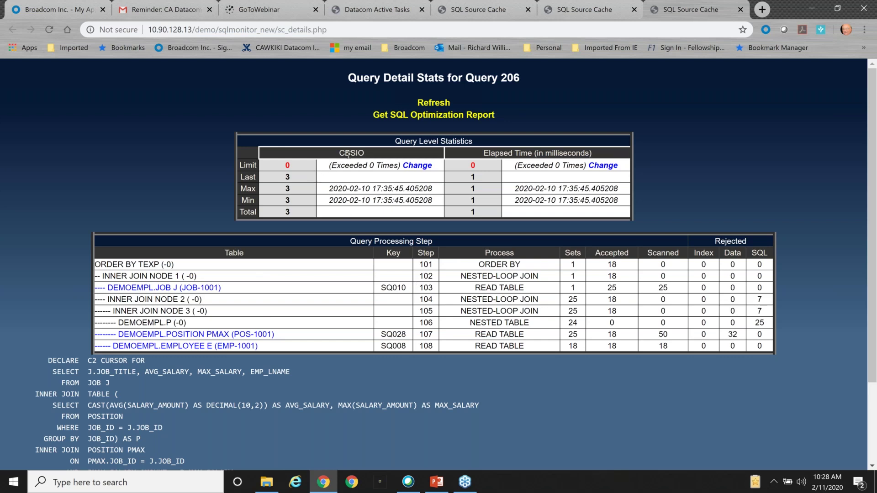
pyautogui.moveTo(365, 156)
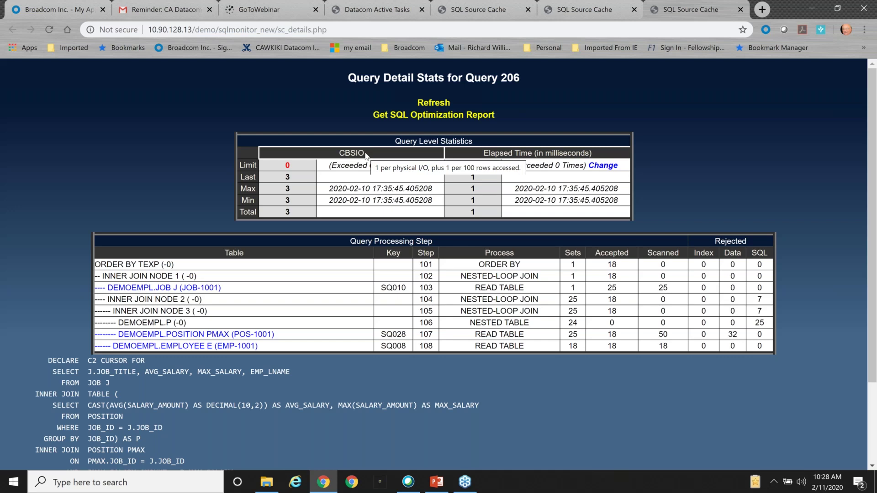
pyautogui.moveTo(533, 151)
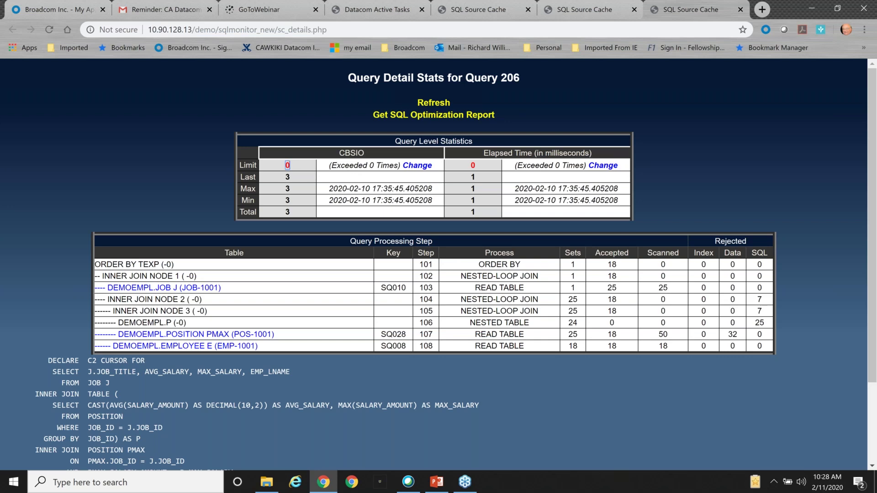
# - Set the CBSIO limit of Query 206 to 010 and request its SQL Optimization Report
pyautogui.write('10')
pyautogui.click(419, 167)
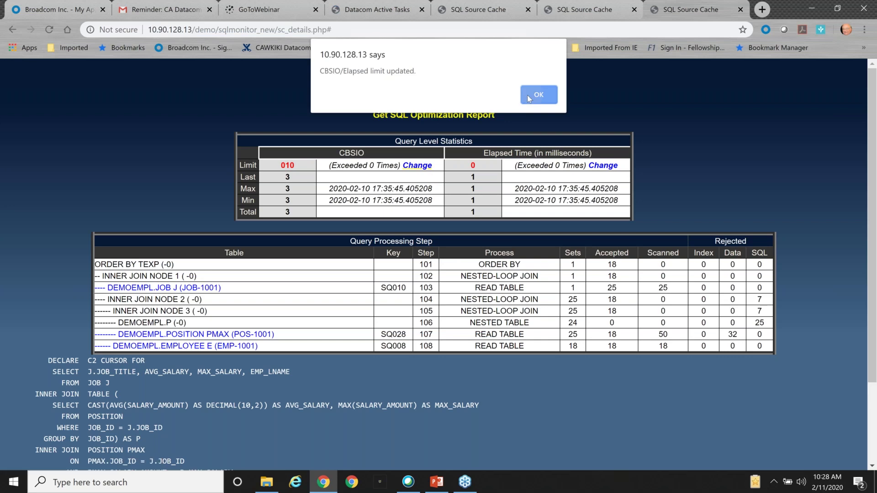
pyautogui.click(527, 95)
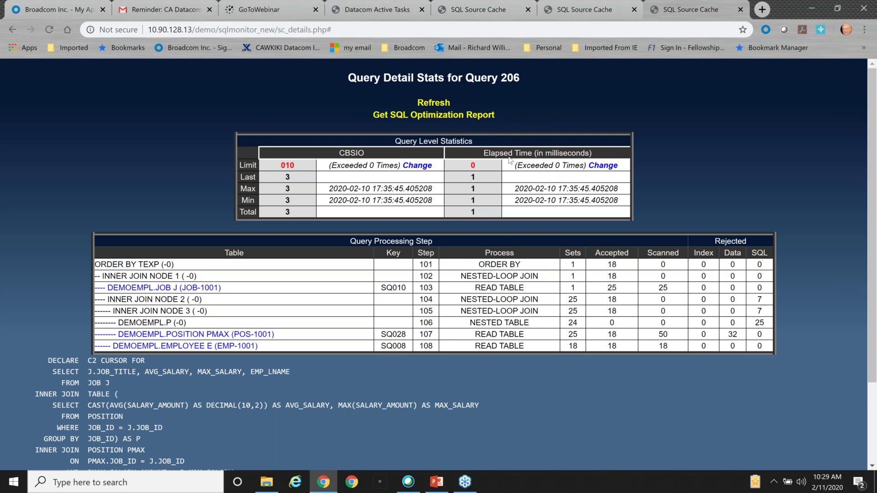
pyautogui.click(440, 115)
# - Return to the SQL Source Cache overview and filter the query summary by query number 106
pyautogui.click(457, 10)
pyautogui.scroll(3, 377, 221)
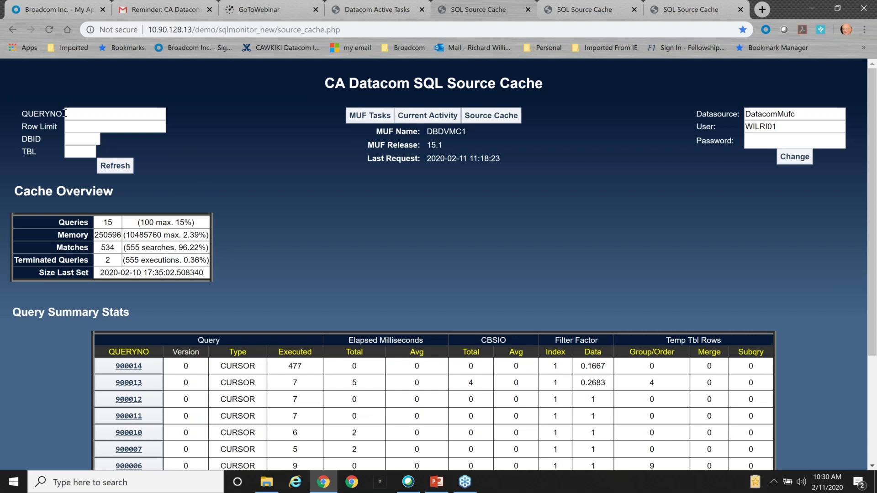
pyautogui.click(83, 113)
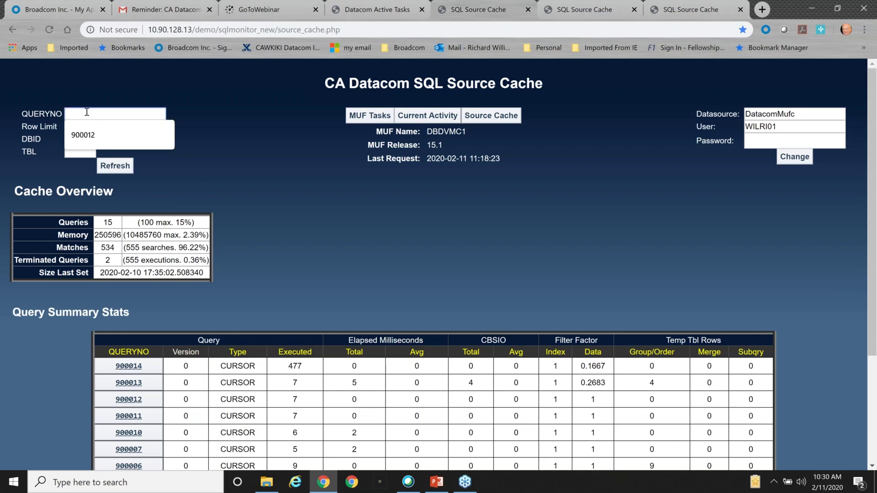
pyautogui.write('1')
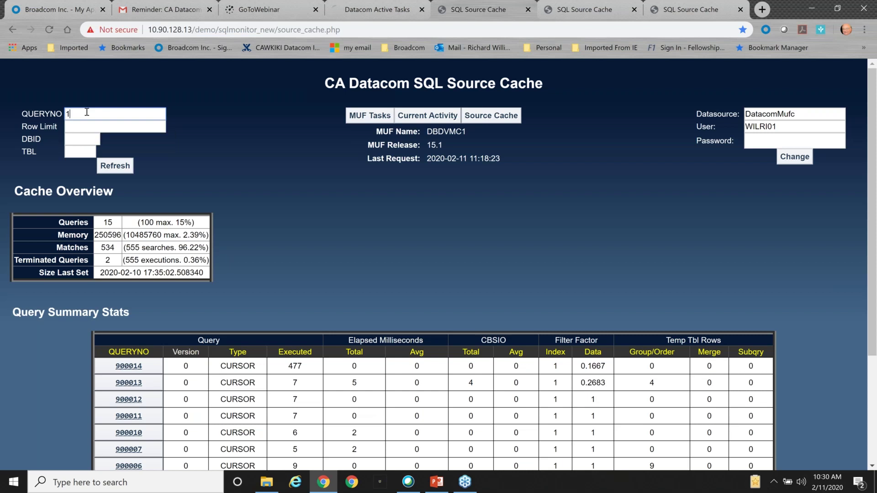
pyautogui.write('06')
pyautogui.click(114, 164)
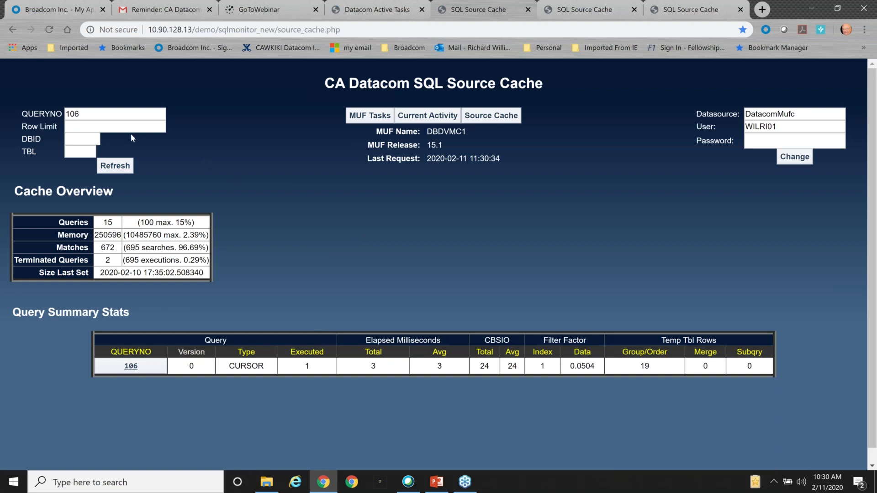
# - Clear the query number filter to list all cached queries and sort the summary by the Executed column
pyautogui.moveTo(81, 114); pyautogui.dragTo(63, 113)
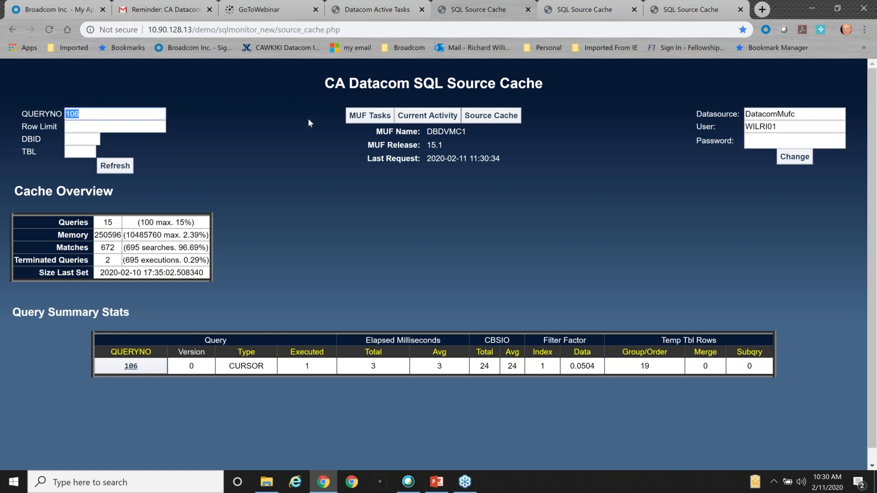
pyautogui.press('BackSpace')
pyautogui.click(126, 168)
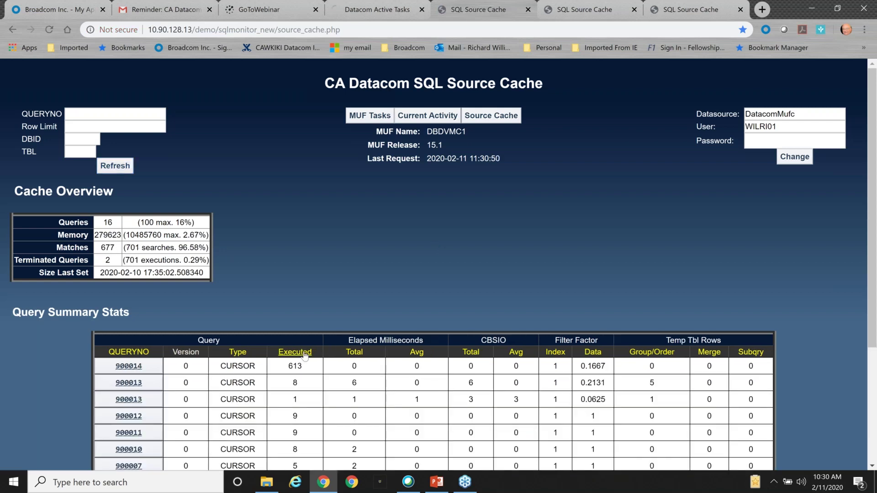
pyautogui.click(305, 356)
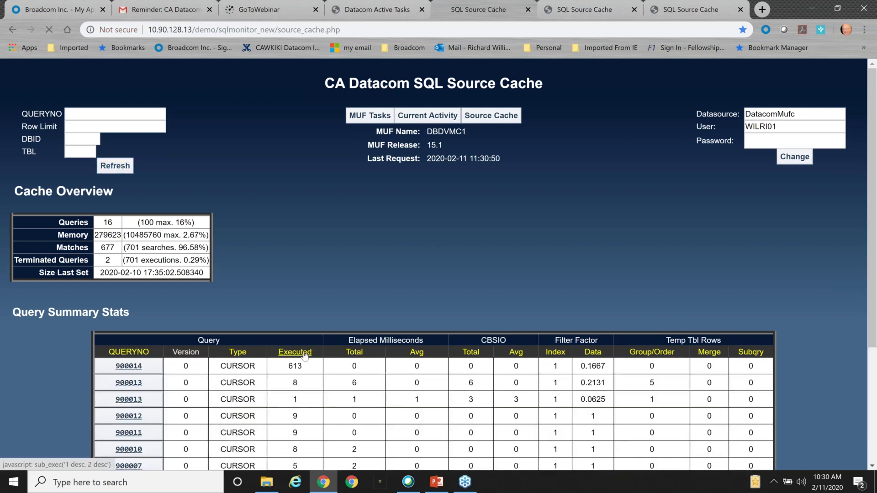
# - Sort the query summary by total elapsed milliseconds and check the suggested entries of the DBID filter
pyautogui.click(355, 352)
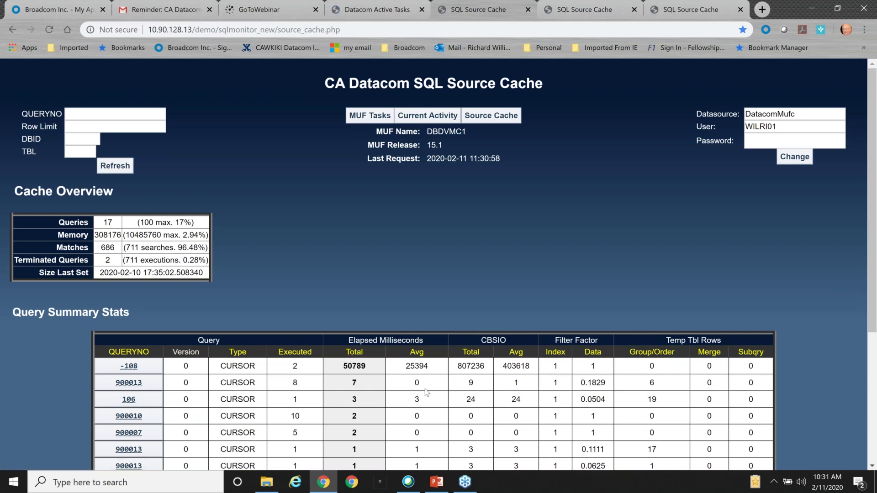
pyautogui.scroll(-1, 425, 388)
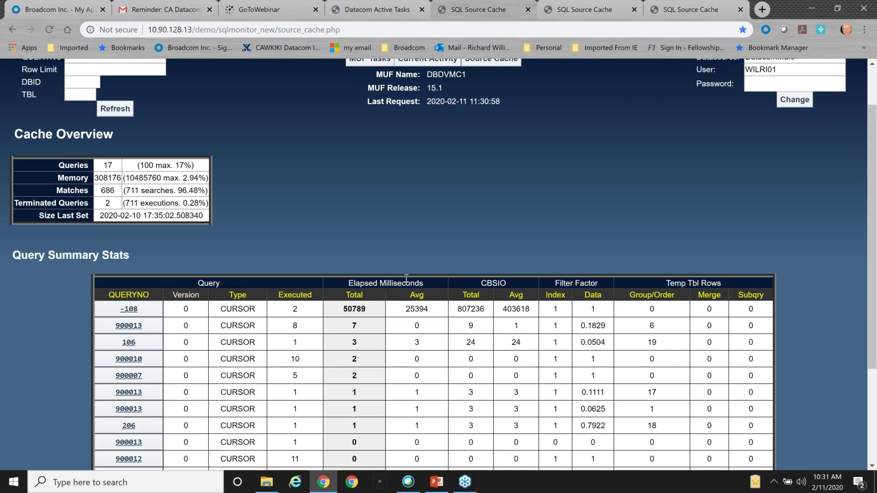
pyautogui.scroll(1, 384, 261)
pyautogui.scroll(1, 385, 262)
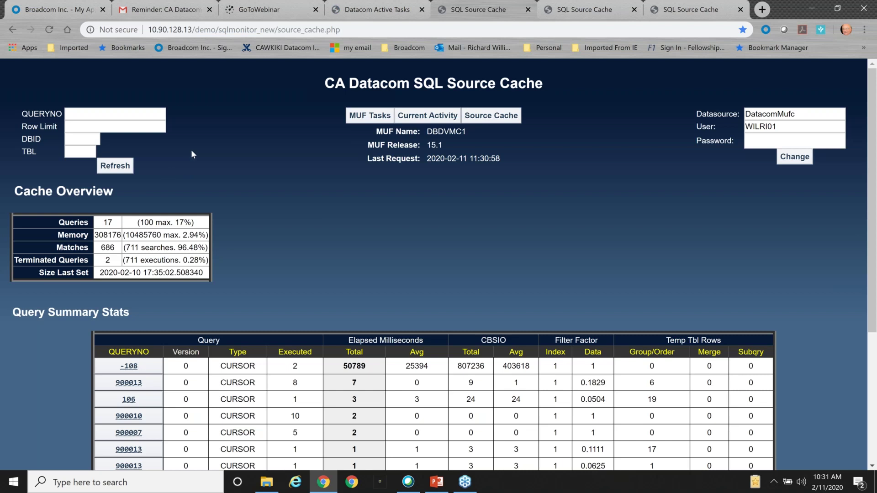
pyautogui.click(91, 140)
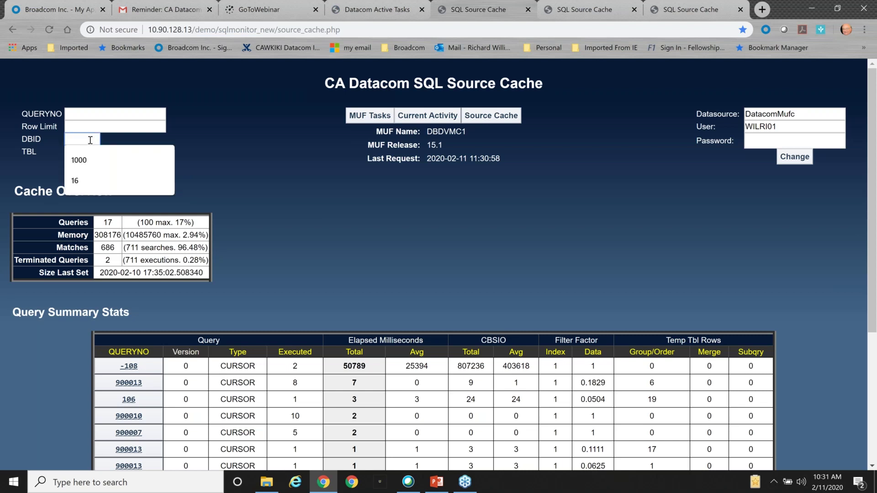
pyautogui.click(218, 144)
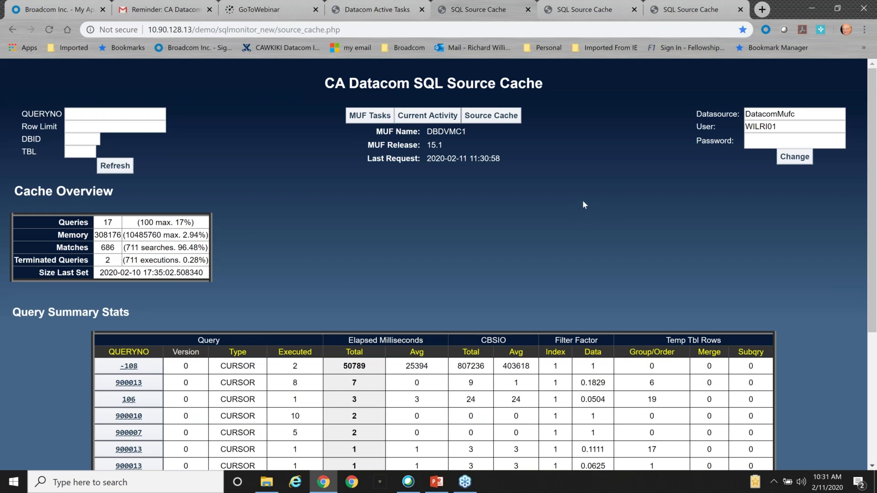
# - Switch to the PowerPoint presentation and resume the slide show from the current Demo slide, advancing one slide
pyautogui.click(813, 9)
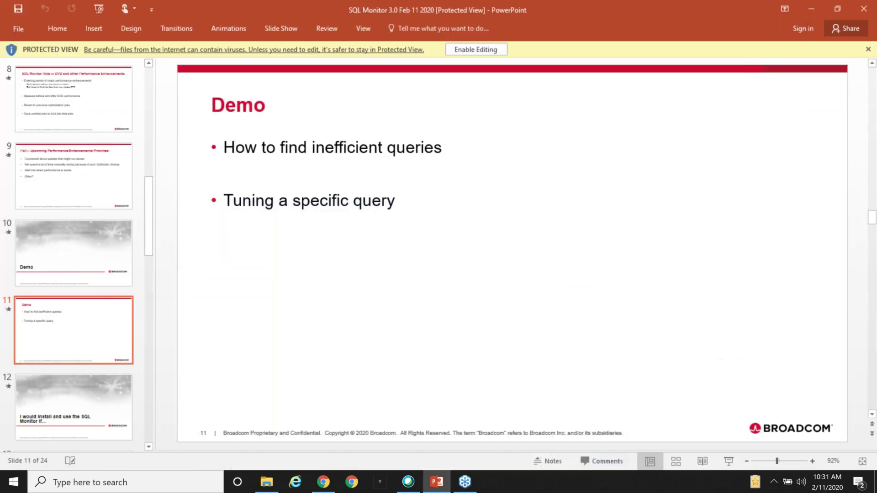
pyautogui.click(281, 29)
pyautogui.click(57, 53)
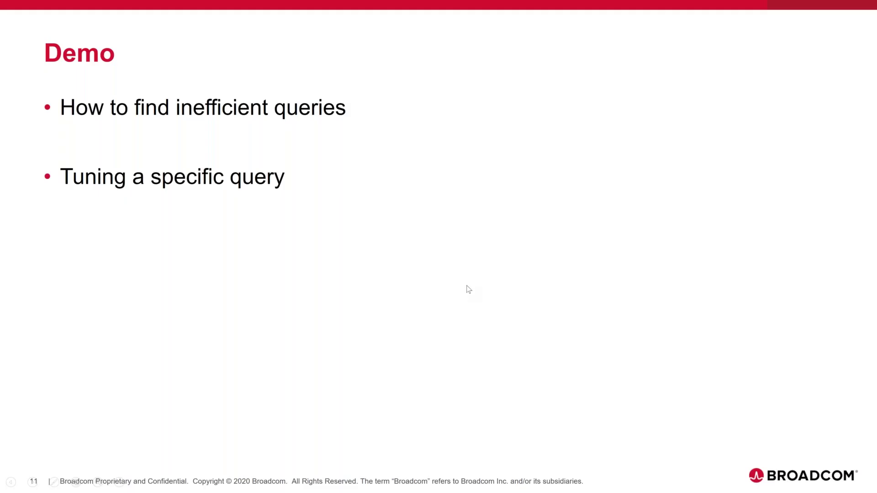
pyautogui.click(466, 285)
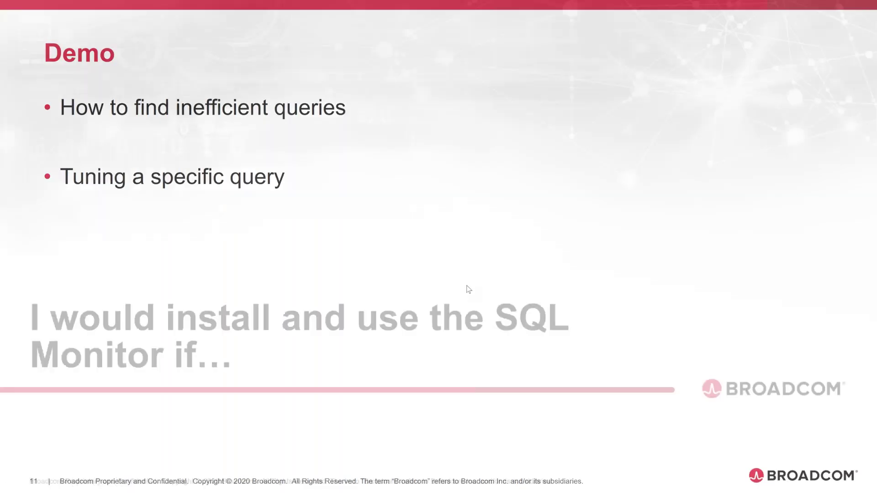